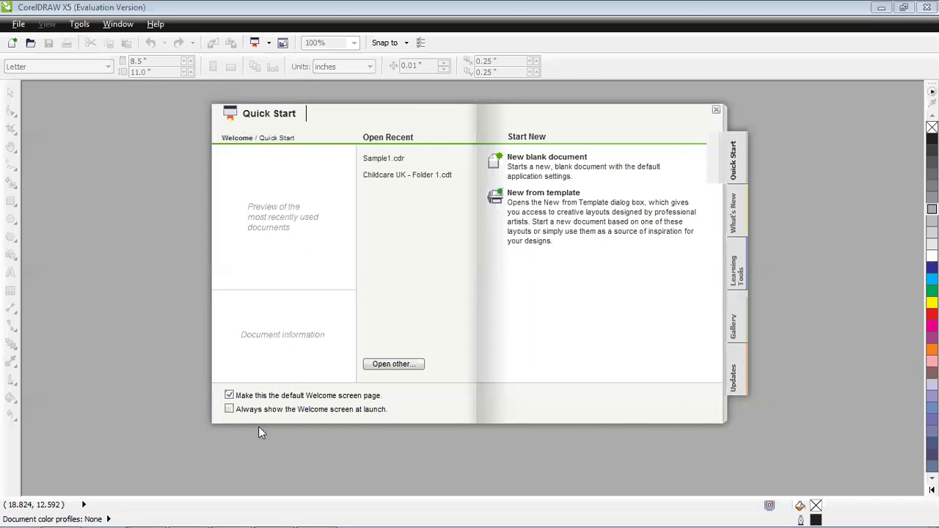
# Untick 'Make this the default Welcome screen page' and close the Quick Start window
pyautogui.click(229, 409)
pyautogui.click(229, 408)
pyautogui.click(229, 396)
pyautogui.click(718, 113)
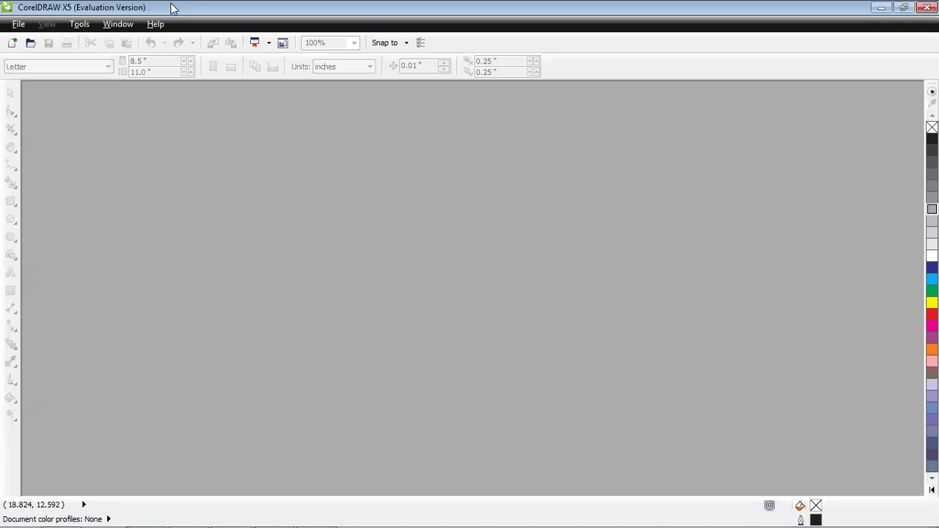
# Browse the menu bar's command lists from File across to Help, then dismiss them
pyautogui.click(17, 24)
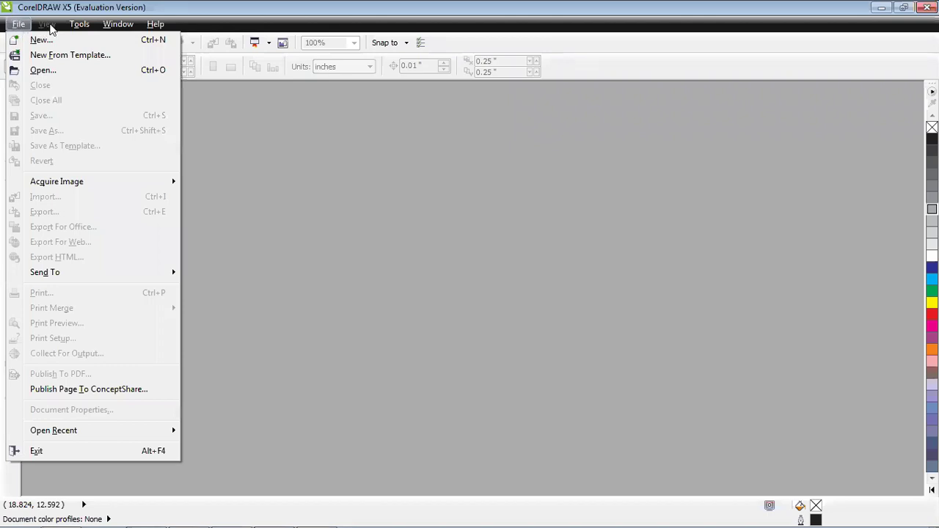
pyautogui.moveTo(158, 24)
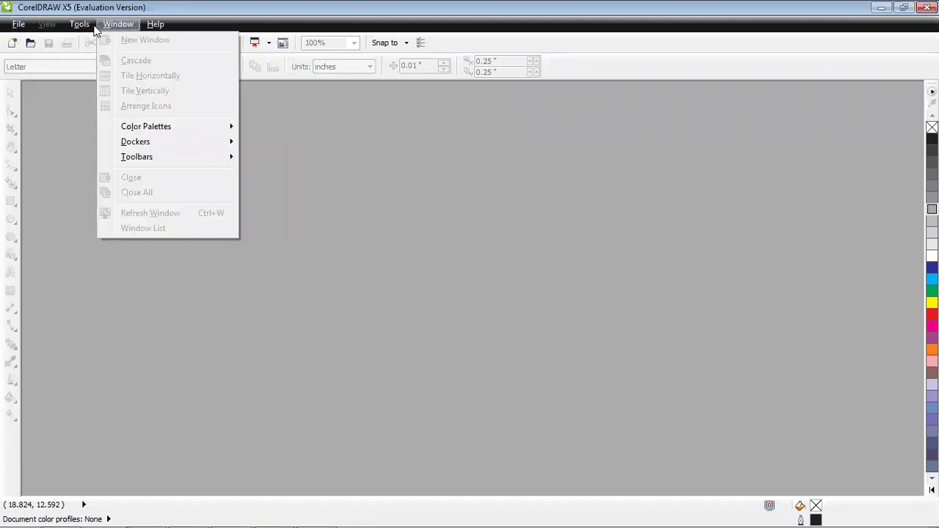
pyautogui.click(202, 17)
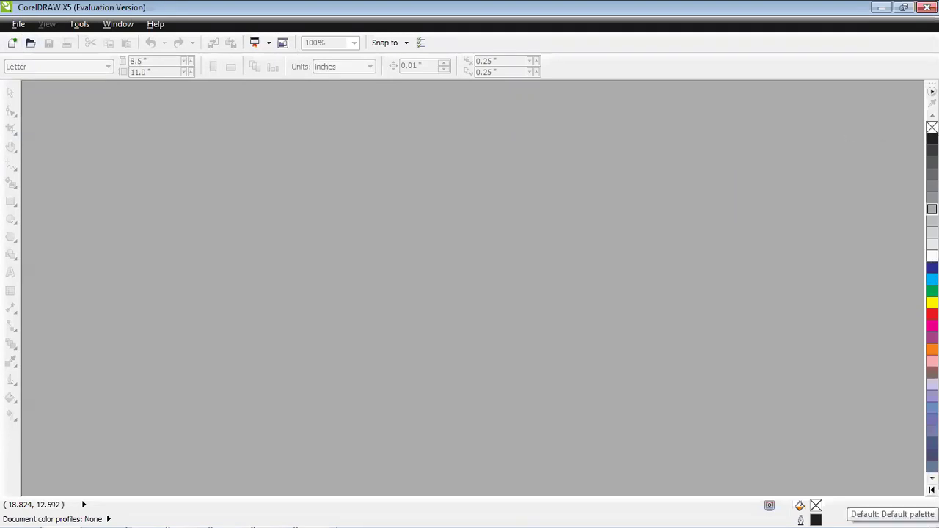
# Expand the colour palette into several columns of swatches
pyautogui.click(932, 490)
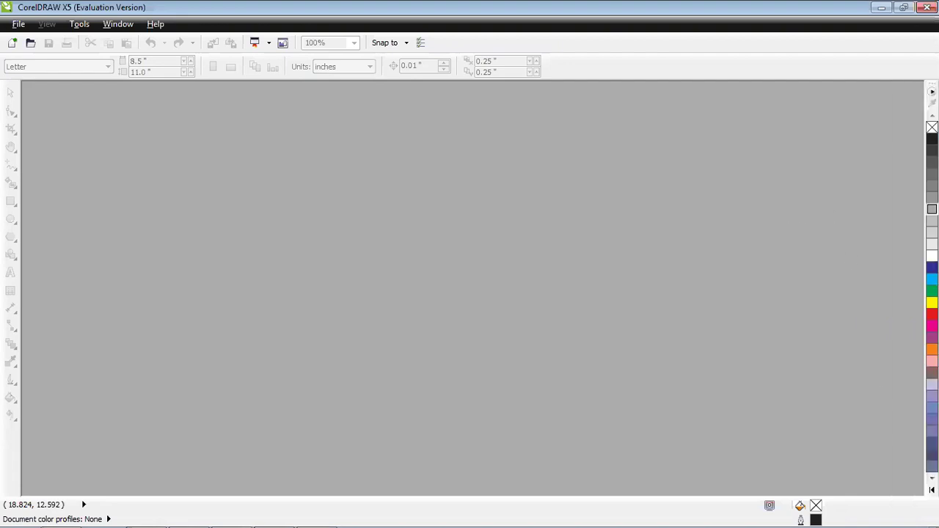
pyautogui.click(932, 491)
# Start a new document named 'Bismillah' with the CorelDRAW default preset and Letter page size
pyautogui.click(11, 26)
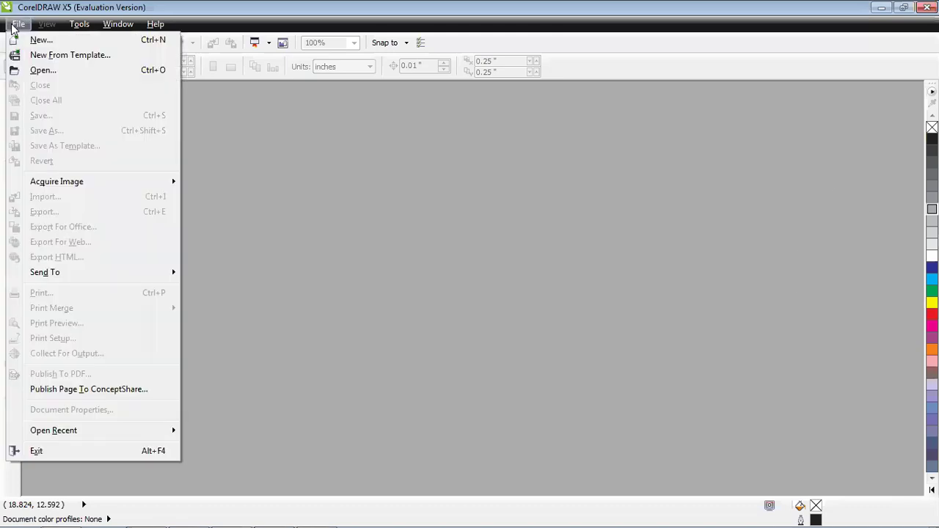
pyautogui.click(15, 43)
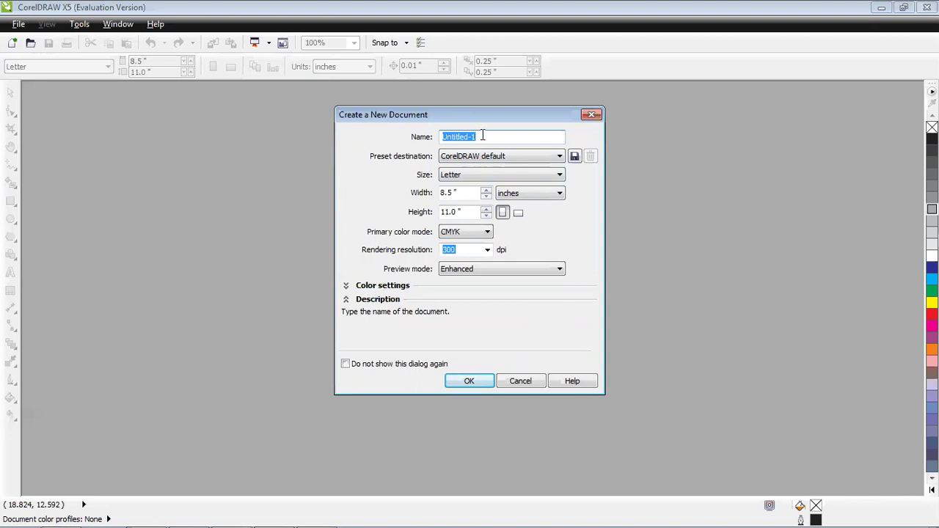
pyautogui.write('Bismillah')
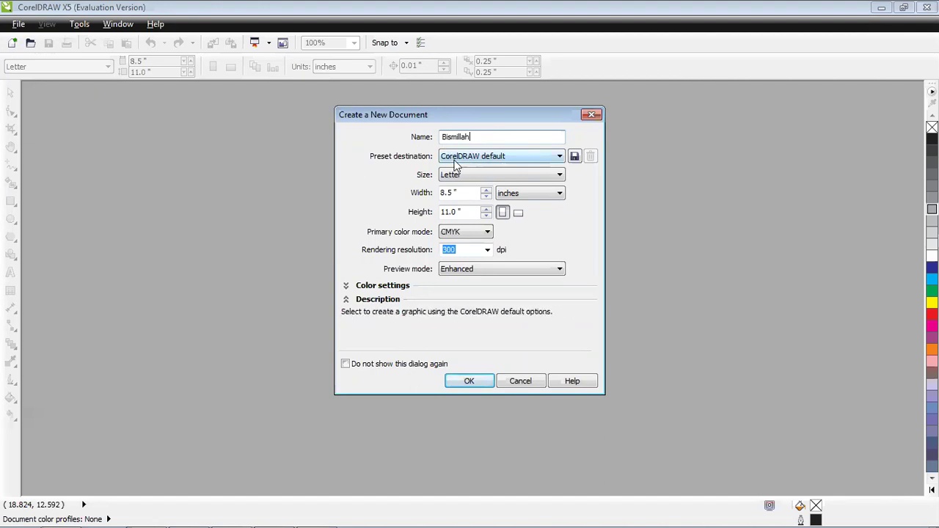
pyautogui.click(558, 157)
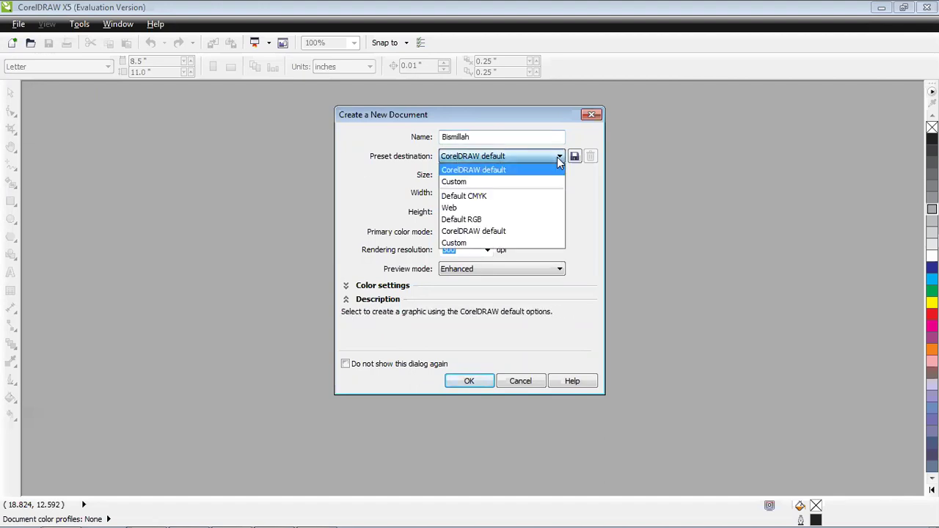
pyautogui.click(556, 157)
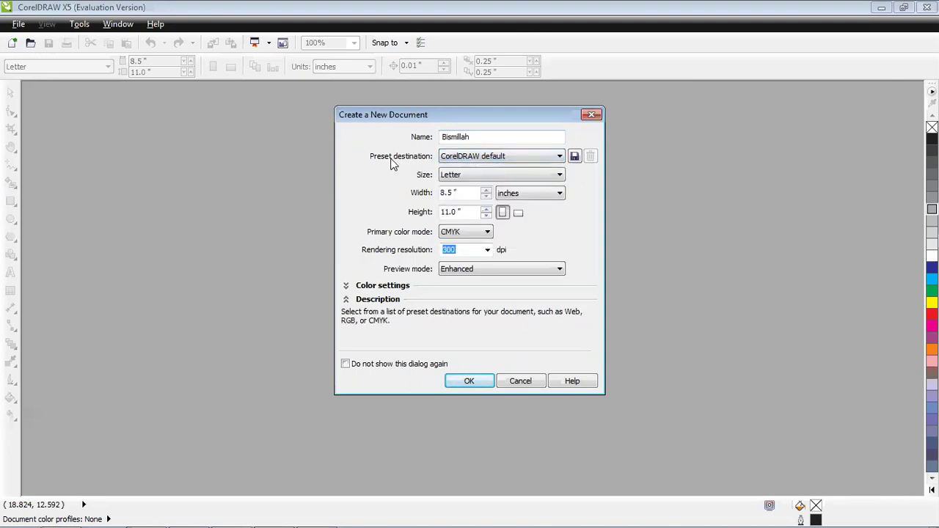
pyautogui.click(474, 176)
pyautogui.click(474, 176)
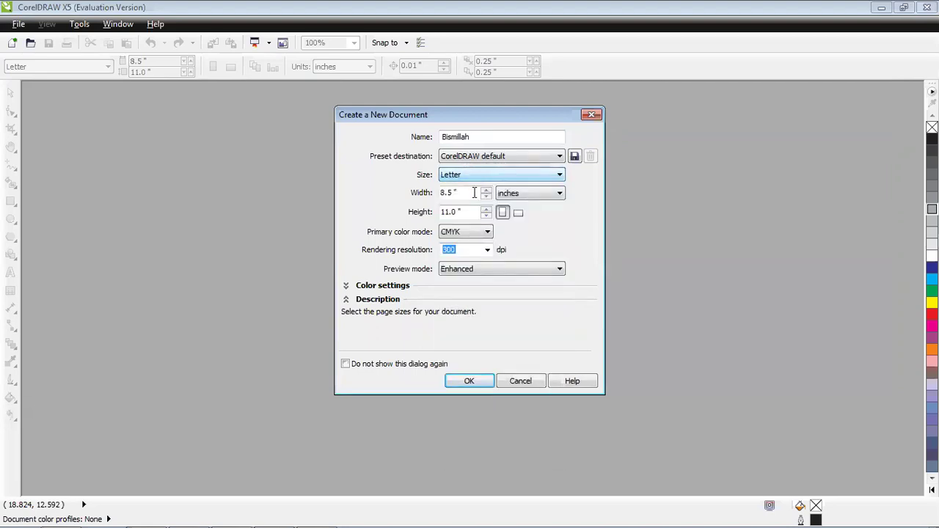
pyautogui.click(560, 194)
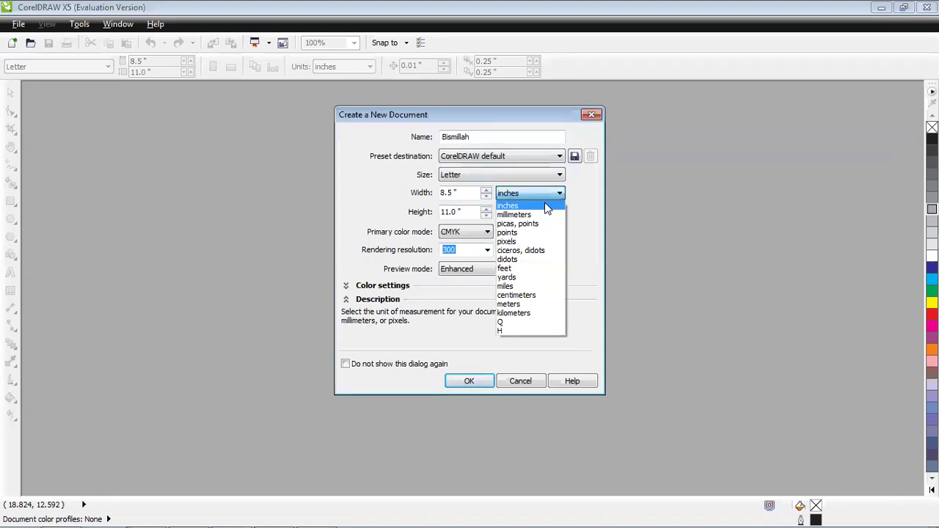
pyautogui.click(547, 209)
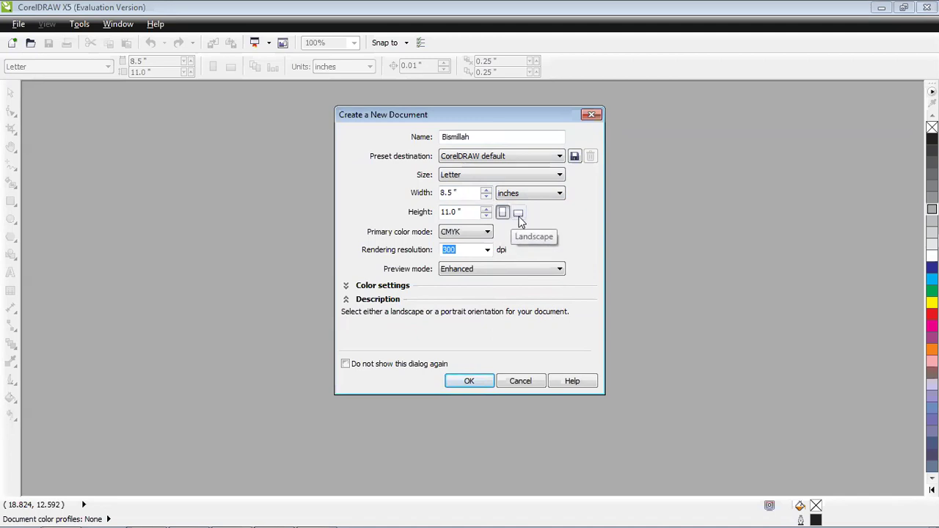
# Confirm the dialog to create the blank 8.5 × 11.0 inch Bismillah document
pyautogui.click(470, 382)
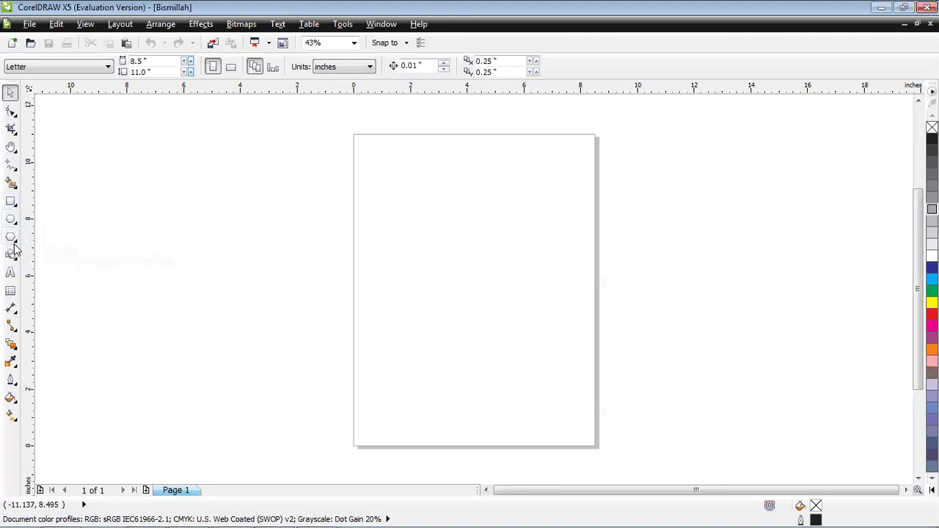
# Draw a rectangle near the page's top left and a roughly 2.2-inch circle beneath it
pyautogui.click(10, 202)
pyautogui.moveTo(381, 182); pyautogui.dragTo(455, 235)
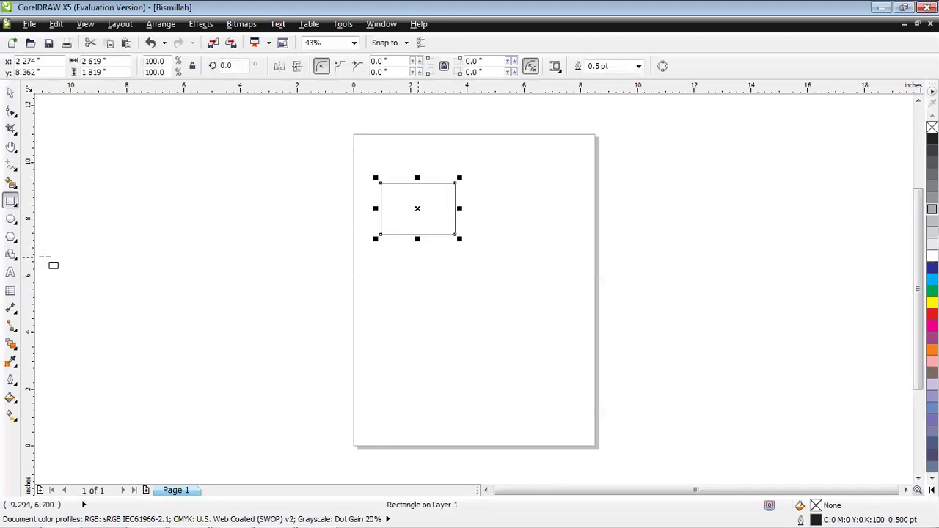
pyautogui.click(10, 218)
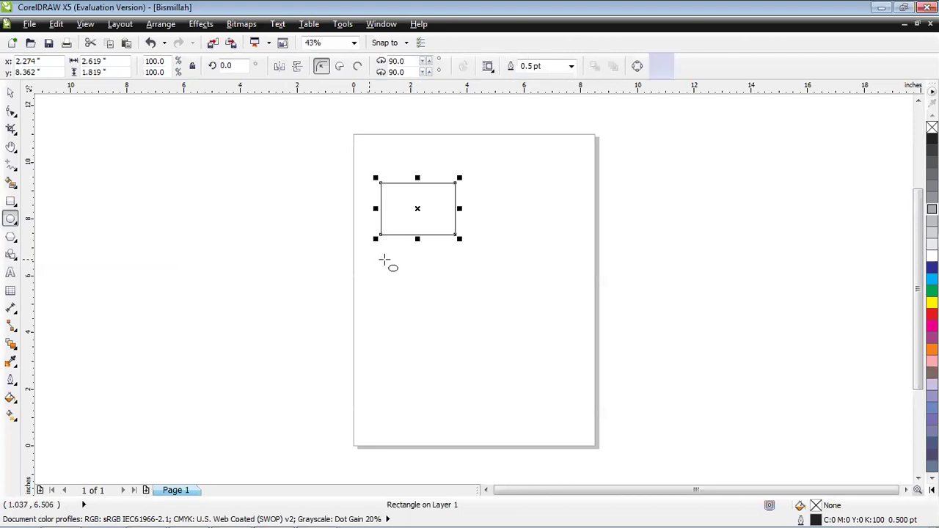
pyautogui.moveTo(383, 258); pyautogui.dragTo(450, 317)
pyautogui.click(10, 237)
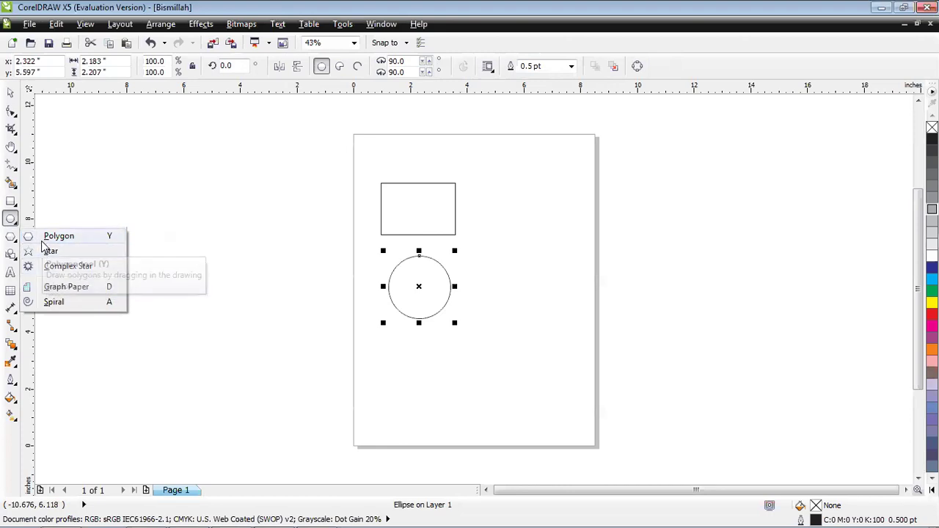
pyautogui.click(11, 219)
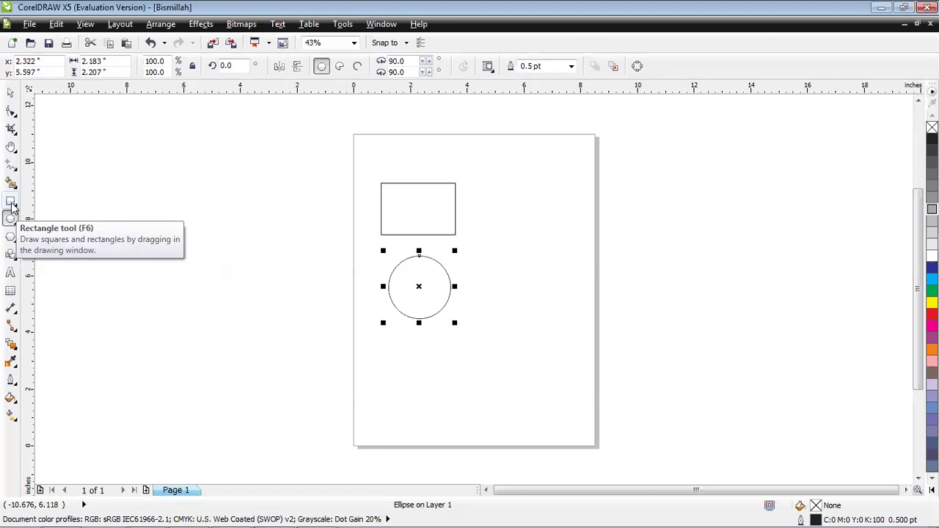
# Reselect the Rectangle tool, then show the Basic Shapes flyout of shape families
pyautogui.click(11, 206)
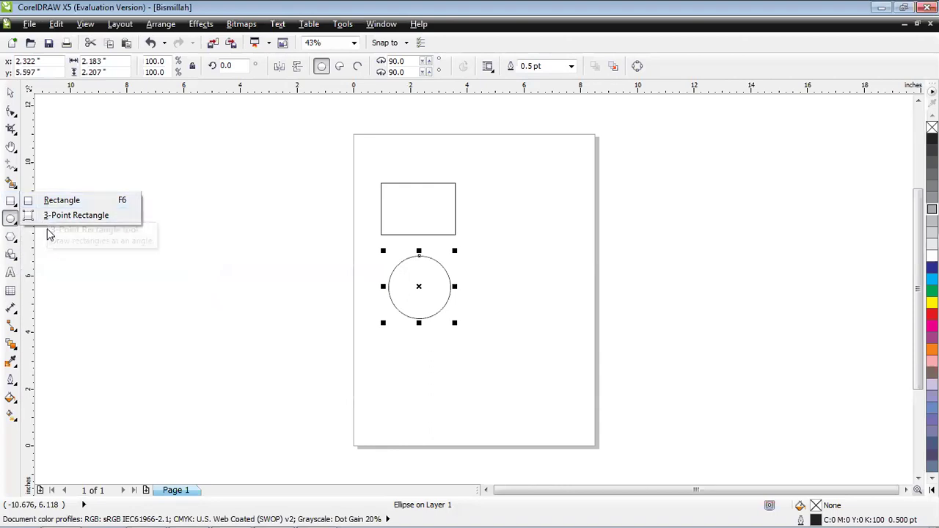
pyautogui.click(50, 202)
pyautogui.click(11, 202)
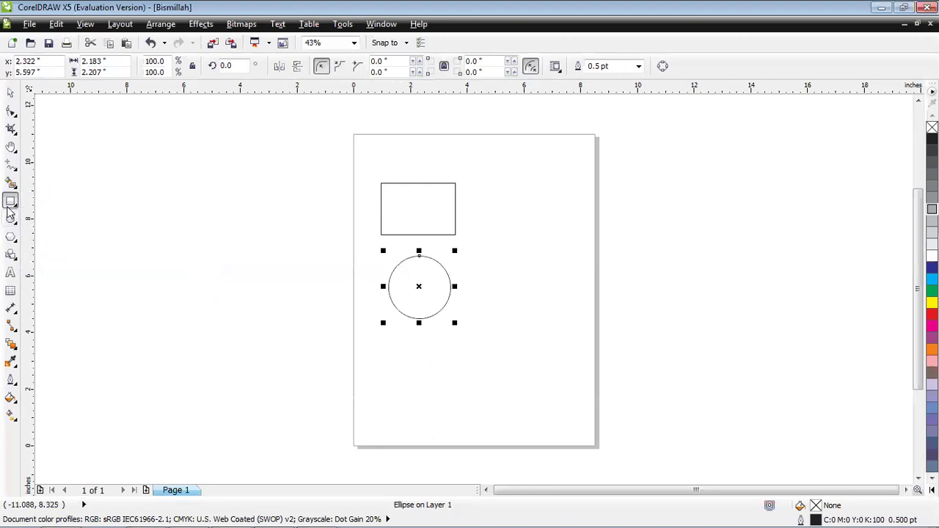
pyautogui.click(12, 257)
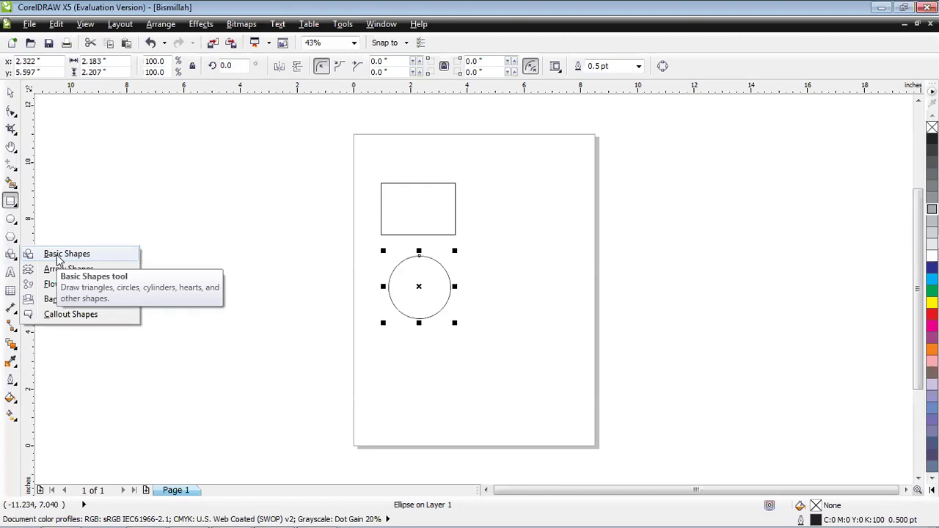
# Draw a parallelogram left of the page and a roughly 3.1-inch heart beside the circle
pyautogui.click(59, 255)
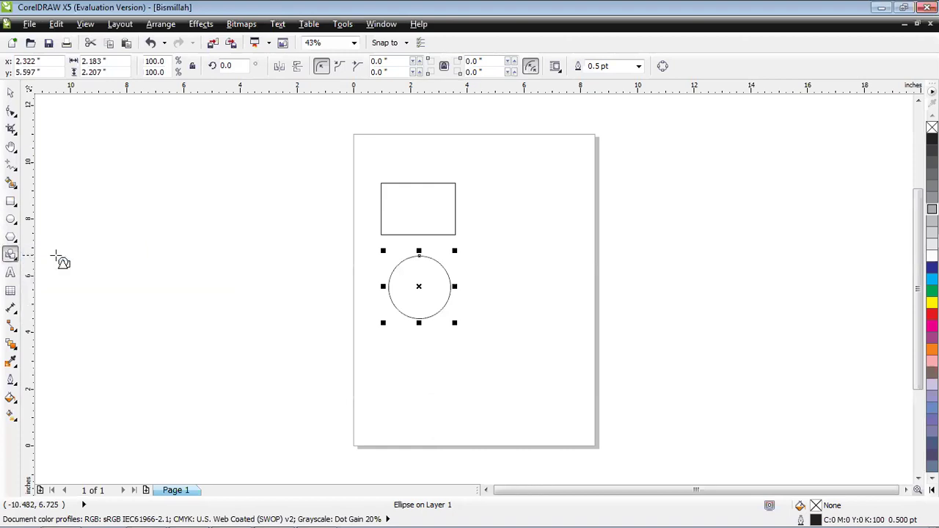
pyautogui.moveTo(235, 213)
pyautogui.mouseDown()
pyautogui.moveTo(278, 268)
pyautogui.moveTo(306, 346)
pyautogui.mouseUp()
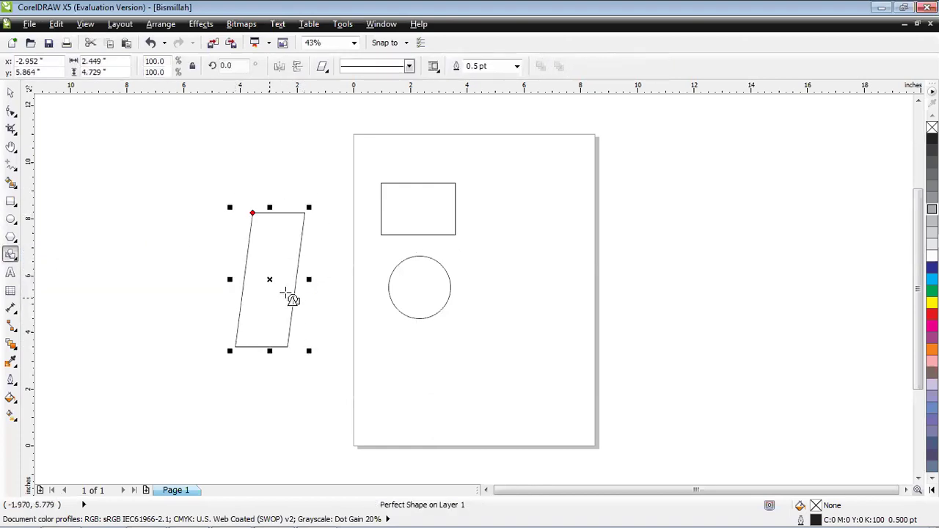
pyautogui.click(322, 67)
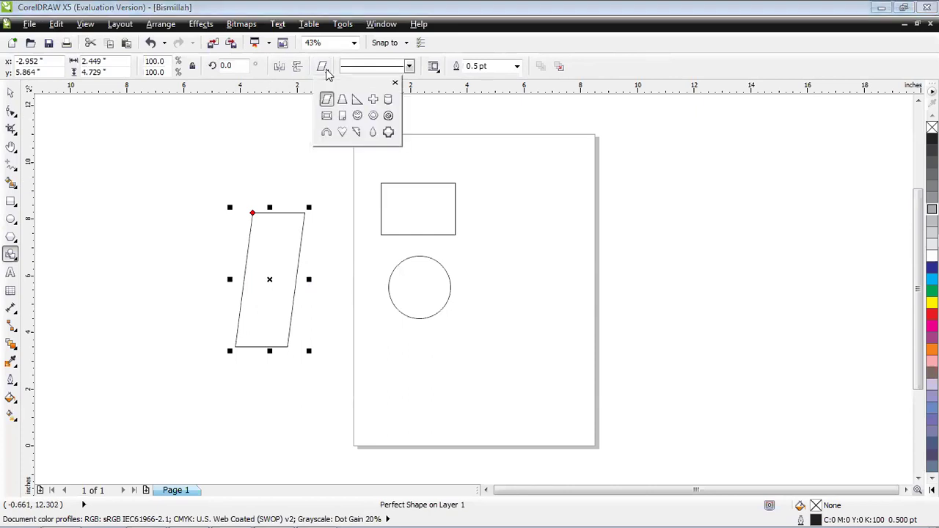
pyautogui.click(341, 133)
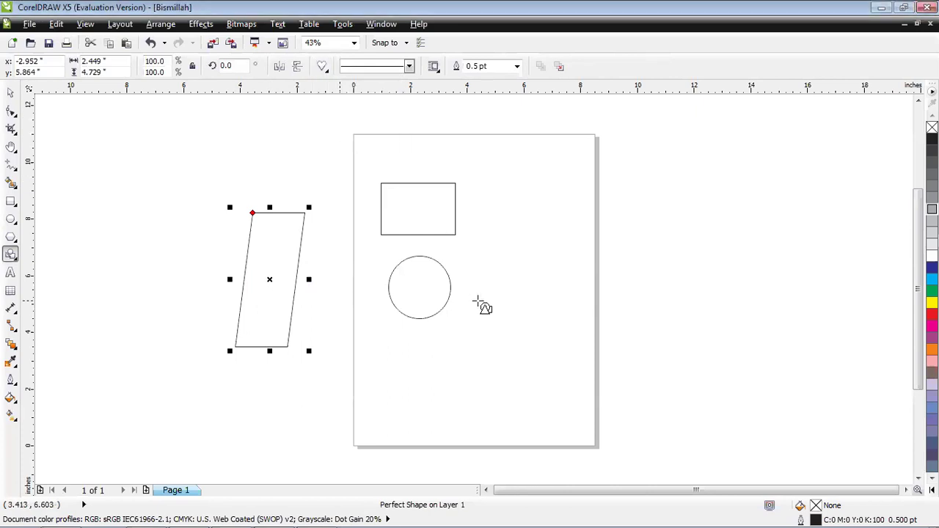
pyautogui.moveTo(478, 264); pyautogui.dragTo(567, 356)
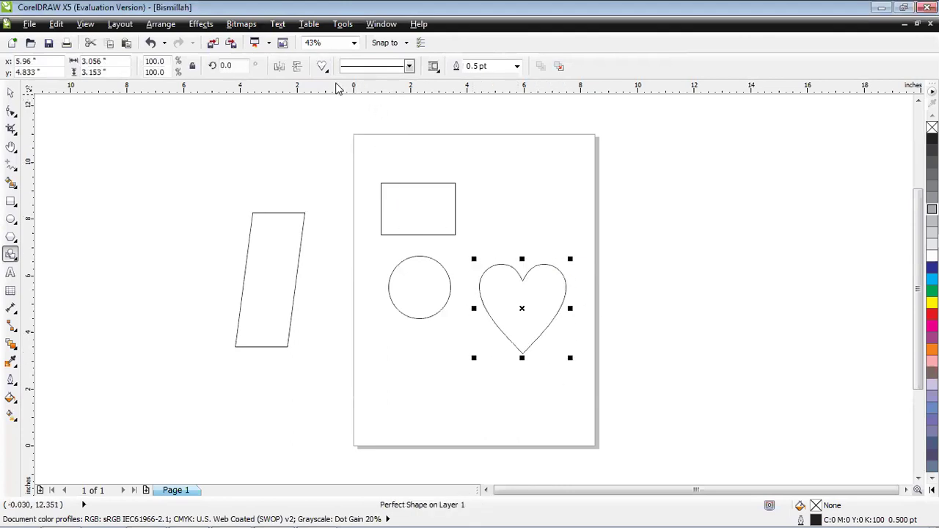
# Switch to Arrow Shapes and view the arrow styles without placing any arrow
pyautogui.click(13, 259)
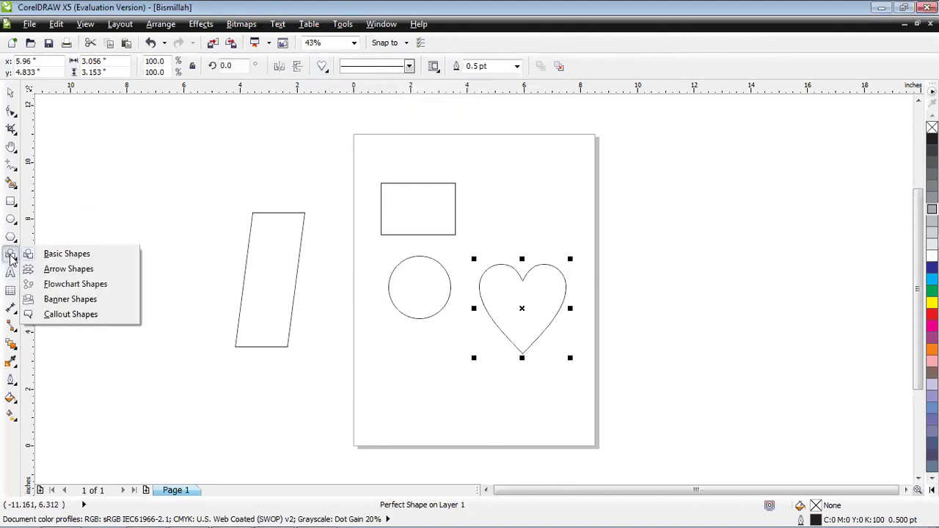
pyautogui.click(65, 269)
pyautogui.click(322, 67)
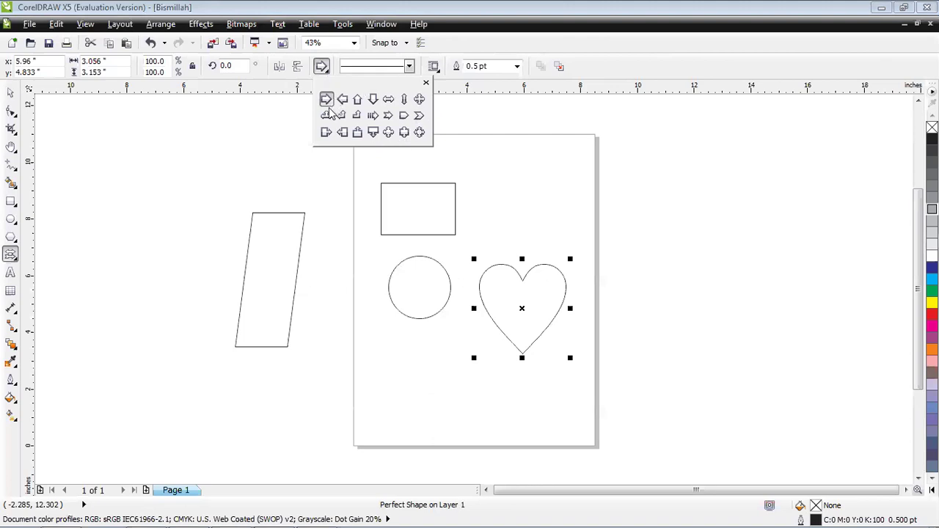
pyautogui.click(450, 83)
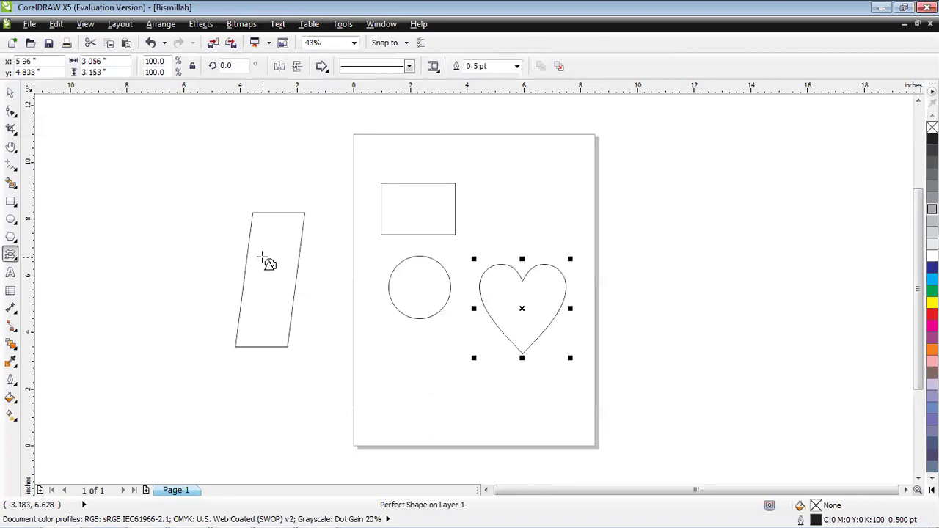
# With the Pick tool, select the parallelogram beside the page and delete it
pyautogui.click(11, 95)
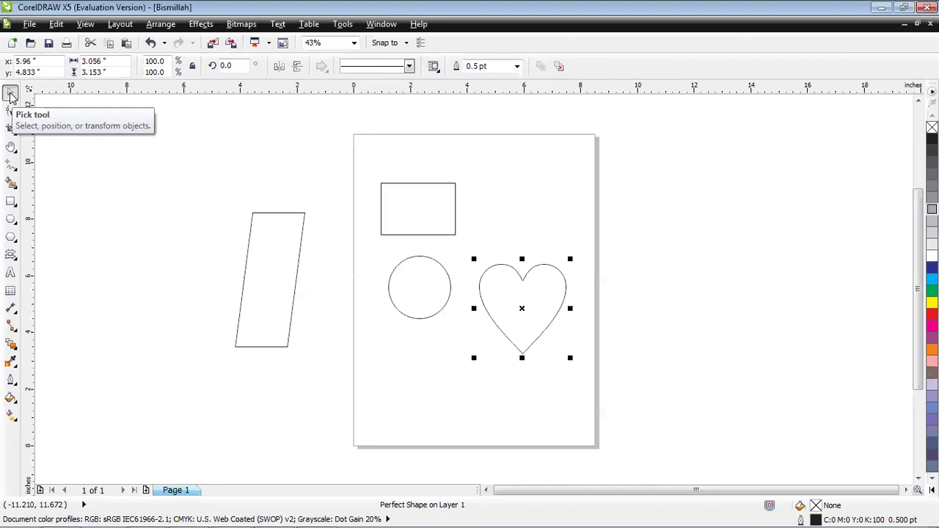
pyautogui.click(295, 288)
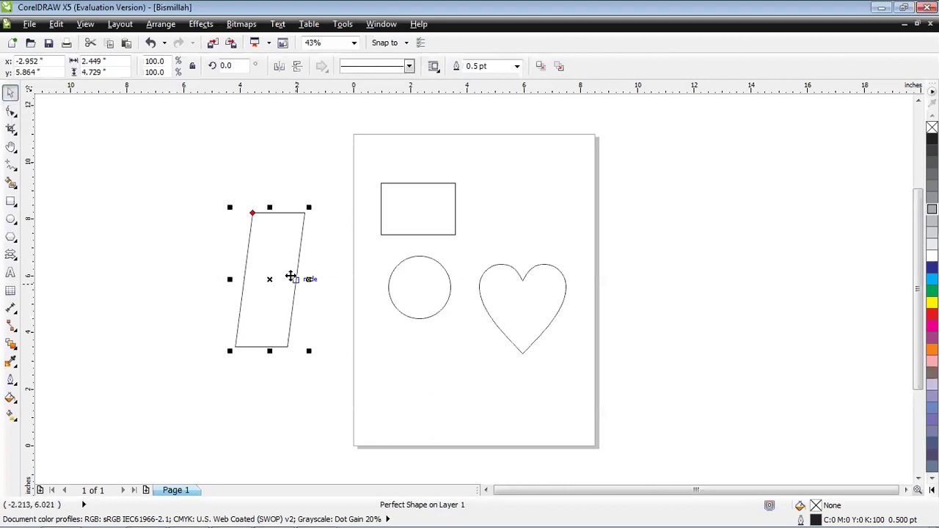
pyautogui.press('Delete')
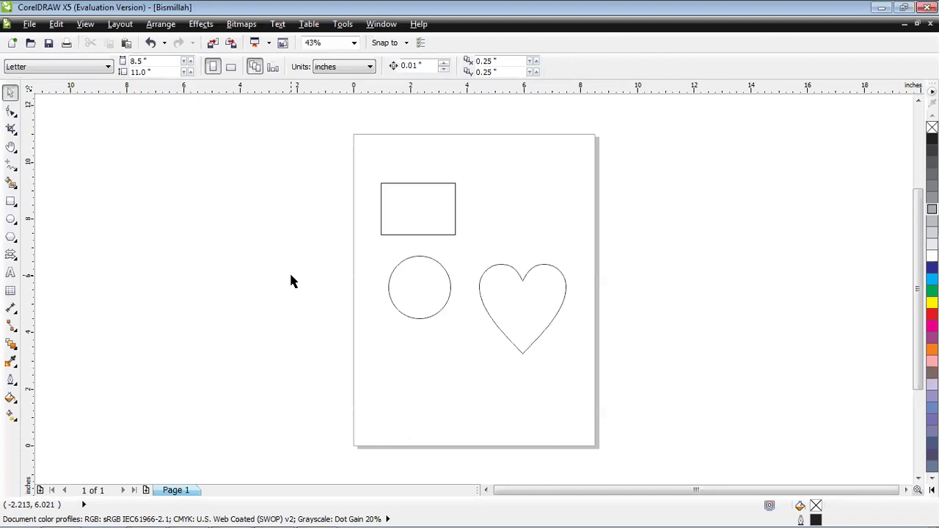
# Delete the heart, leaving the rectangle and circle, and select the rectangle
pyautogui.click(485, 286)
pyautogui.press('Delete')
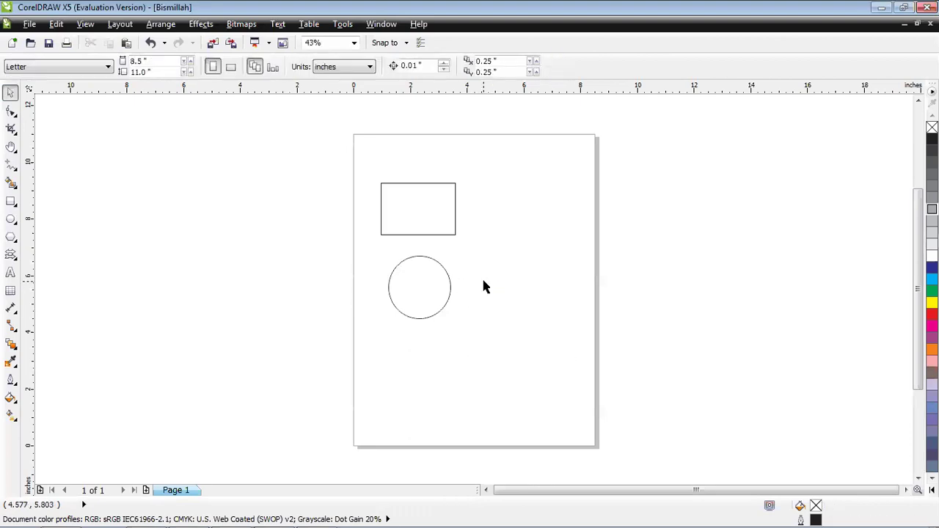
pyautogui.click(424, 235)
# Alternate the selection between the rectangle and the circle to show each one's handles
pyautogui.click(421, 277)
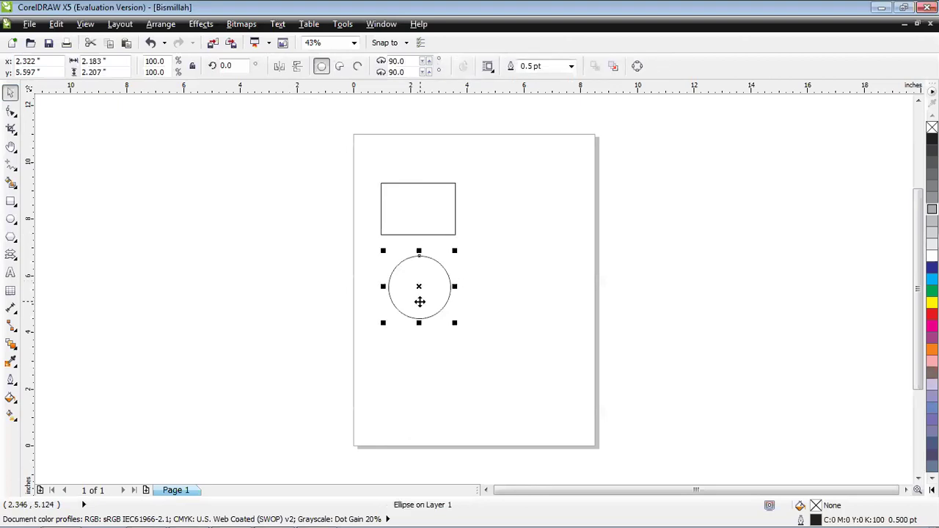
pyautogui.click(414, 232)
pyautogui.click(418, 287)
pyautogui.click(411, 235)
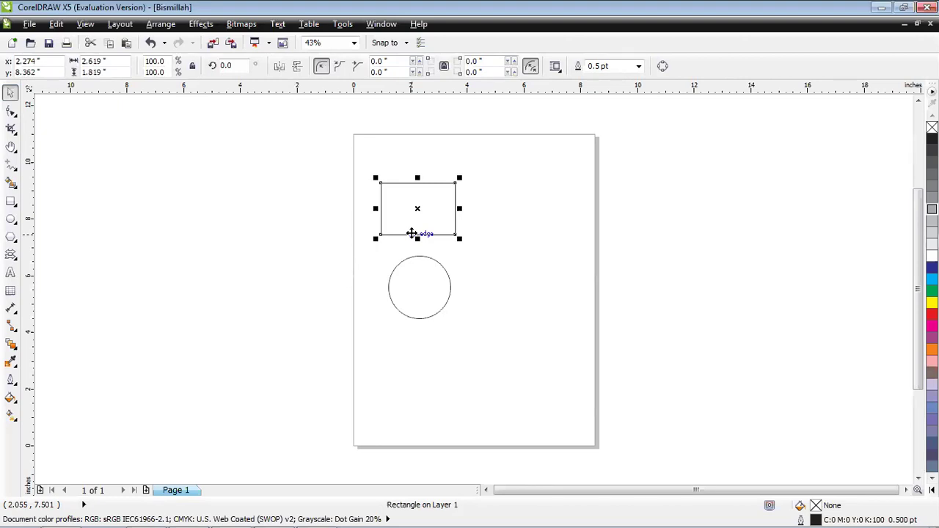
pyautogui.click(431, 286)
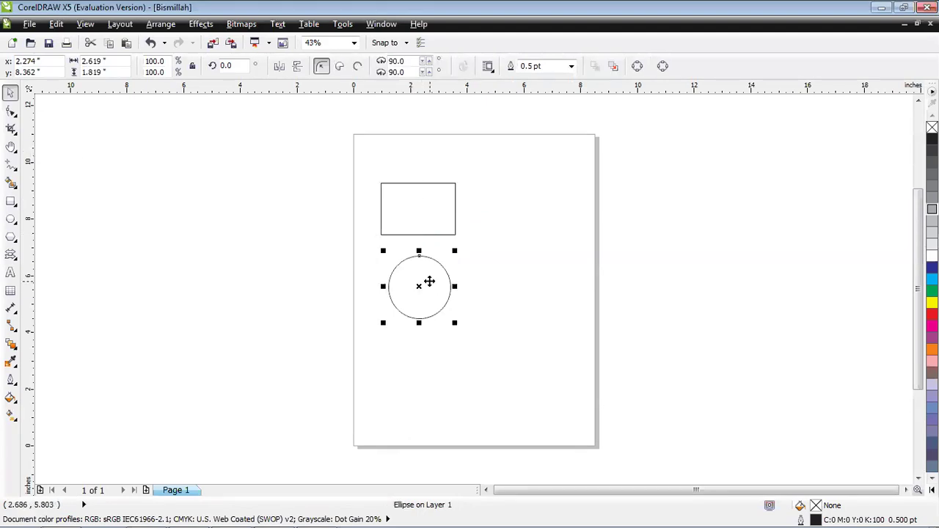
pyautogui.click(433, 242)
pyautogui.click(432, 235)
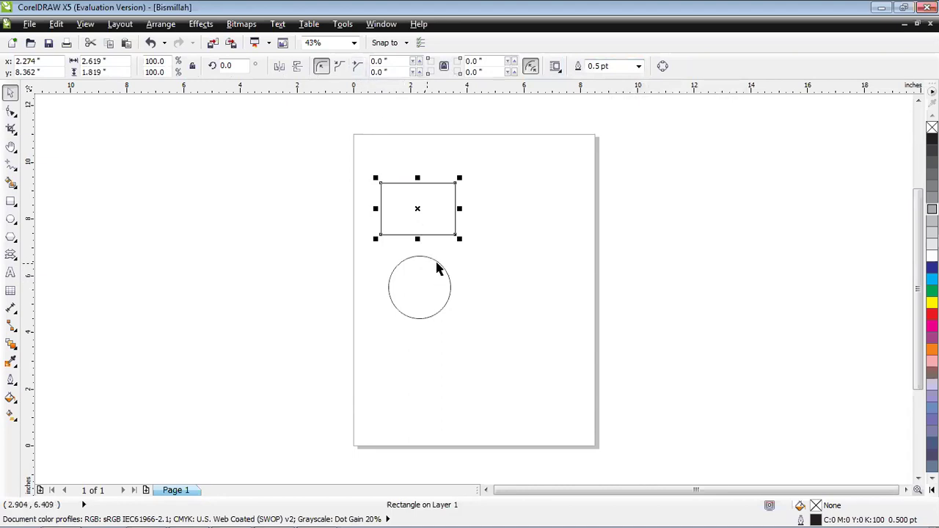
pyautogui.click(436, 264)
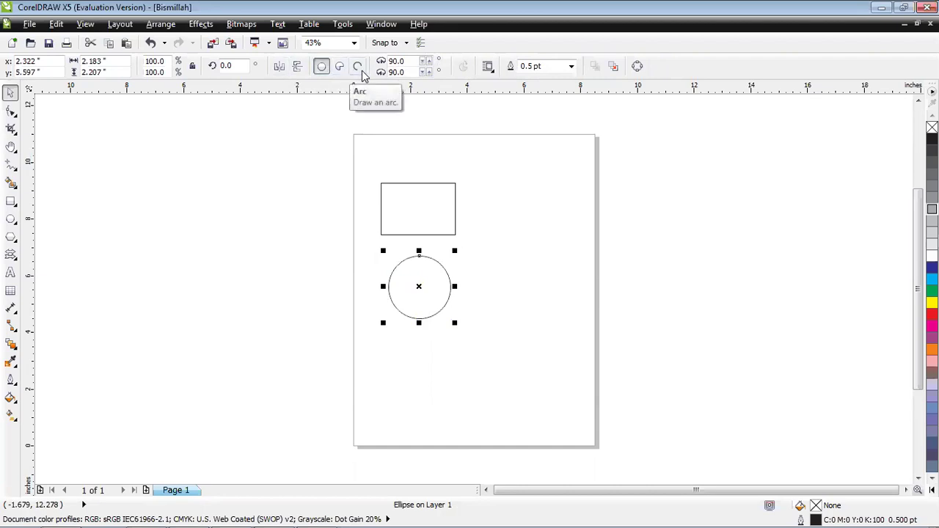
pyautogui.click(359, 67)
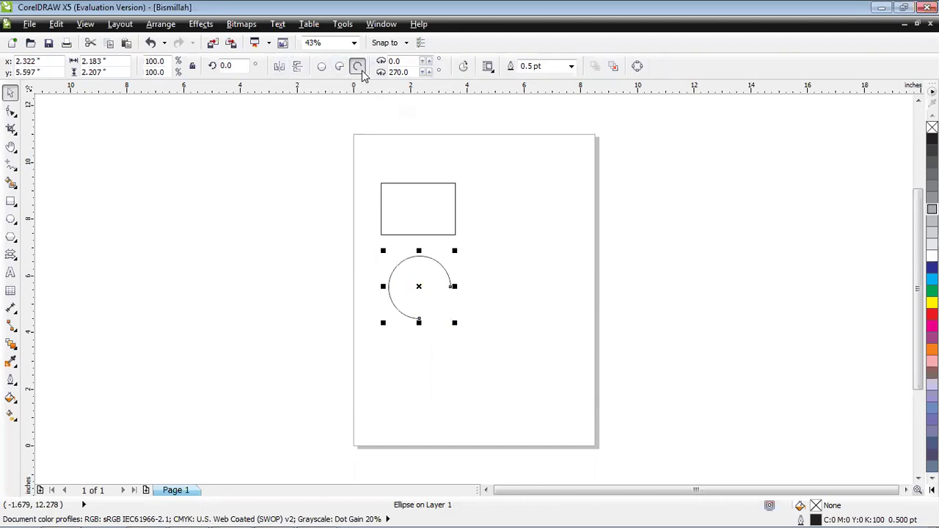
pyautogui.click(340, 70)
pyautogui.click(322, 68)
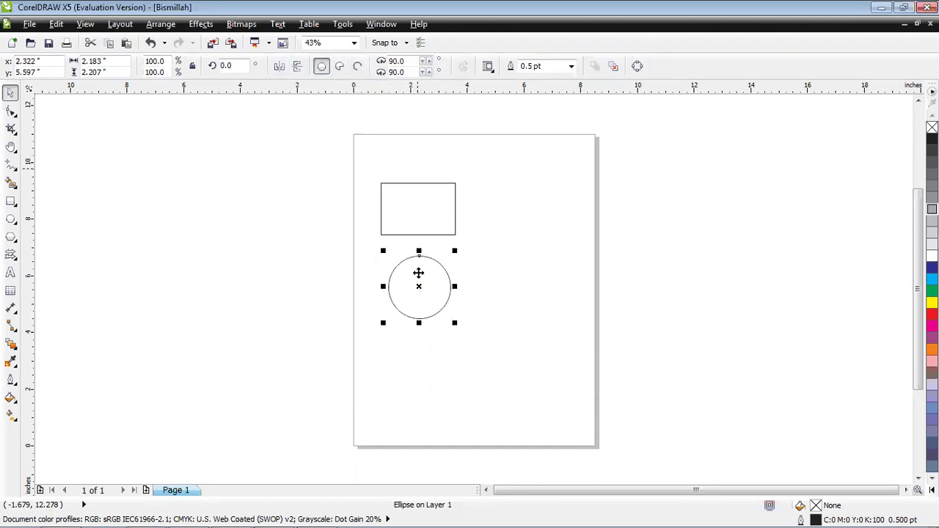
pyautogui.click(432, 234)
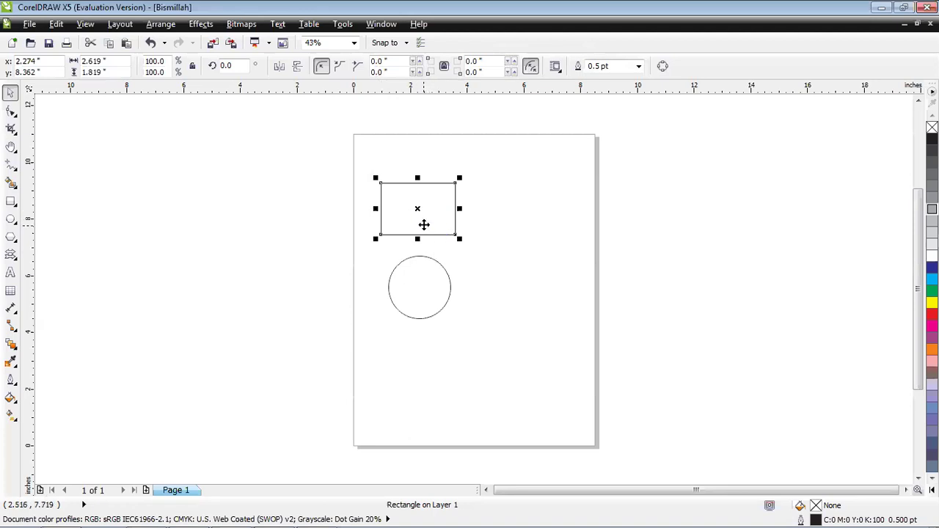
# Move the rectangle up and right, then scale it proportionally to 135.4% (3.547 × 2.463 in)
pyautogui.moveTo(418, 209); pyautogui.dragTo(463, 193)
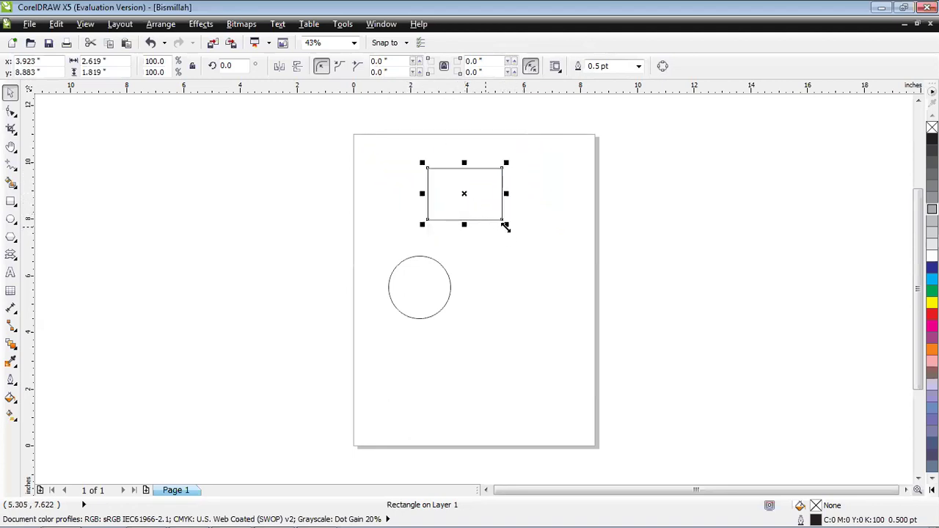
pyautogui.moveTo(506, 224)
pyautogui.mouseDown()
pyautogui.moveTo(564, 269)
pyautogui.moveTo(521, 233)
pyautogui.mouseUp()
pyautogui.moveTo(522, 161)
pyautogui.mouseDown()
pyautogui.moveTo(551, 144)
pyautogui.moveTo(534, 154)
pyautogui.mouseUp()
pyautogui.moveTo(421, 236)
pyautogui.mouseDown()
pyautogui.moveTo(372, 272)
pyautogui.moveTo(412, 245)
pyautogui.mouseUp()
pyautogui.moveTo(415, 154); pyautogui.dragTo(389, 163)
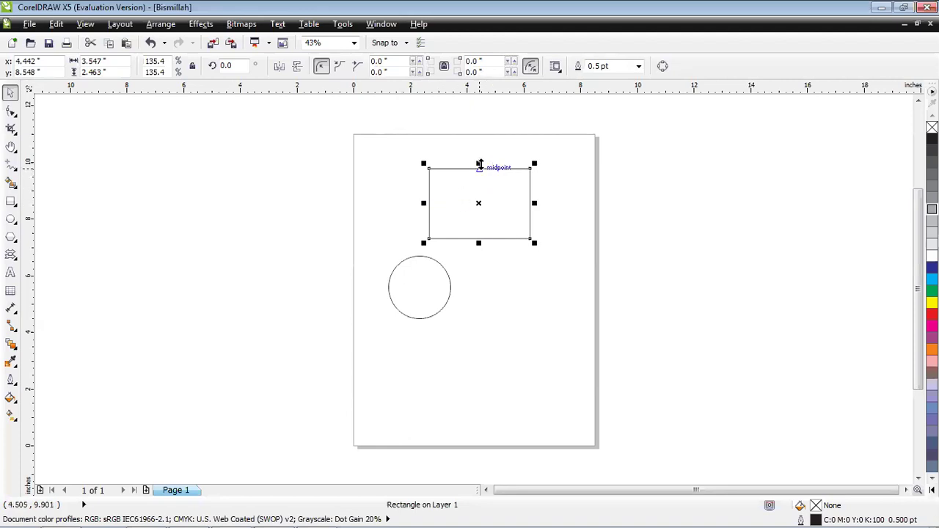
# Stretch the rectangle's top, bottom and side handles into a flat 3.638 × 1.552 in box
pyautogui.moveTo(479, 163); pyautogui.dragTo(480, 138)
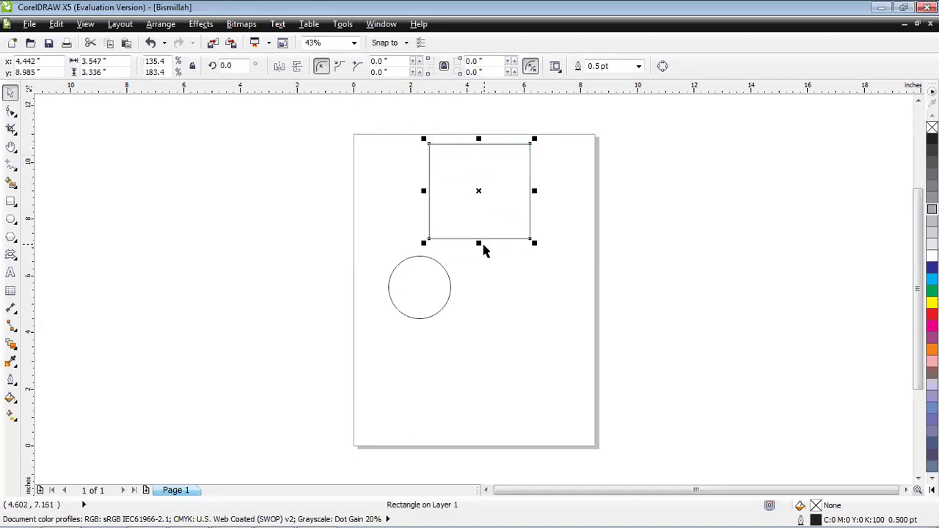
pyautogui.moveTo(478, 243); pyautogui.dragTo(465, 217)
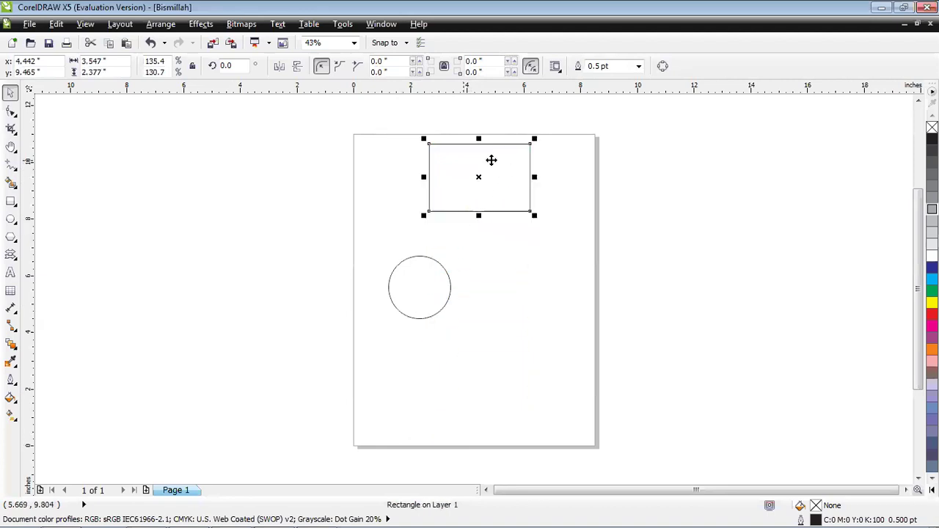
pyautogui.moveTo(479, 138); pyautogui.dragTo(477, 365)
pyautogui.moveTo(479, 207); pyautogui.dragTo(472, 416)
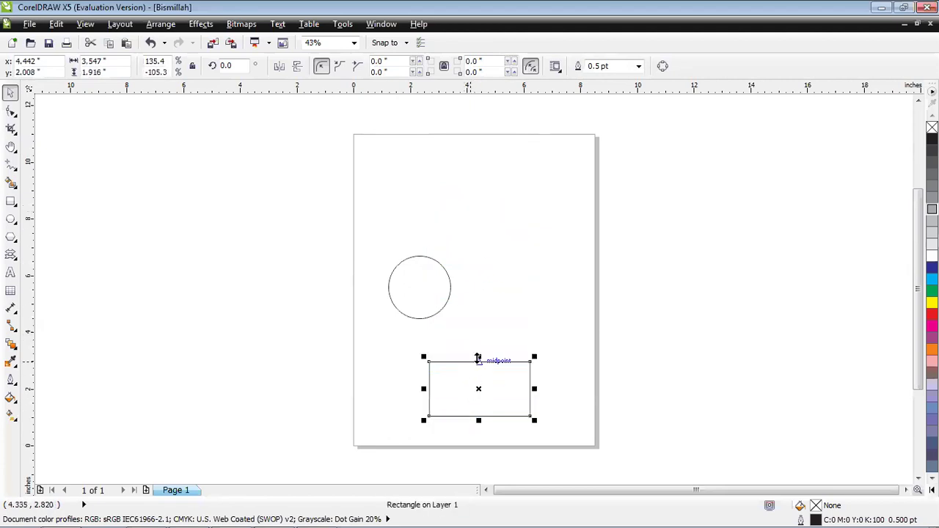
pyautogui.moveTo(477, 358); pyautogui.dragTo(478, 192)
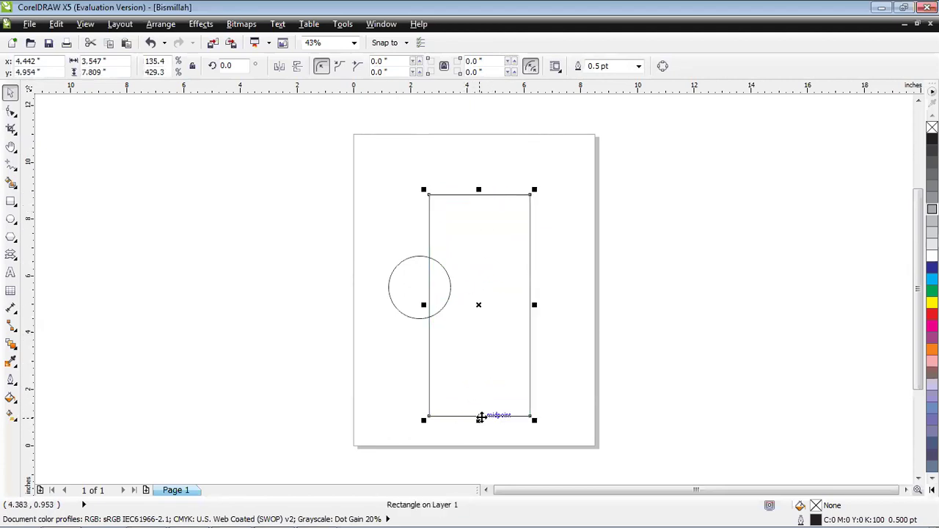
pyautogui.moveTo(479, 421); pyautogui.dragTo(475, 251)
pyautogui.moveTo(534, 217)
pyautogui.mouseDown()
pyautogui.moveTo(577, 214)
pyautogui.moveTo(483, 218)
pyautogui.moveTo(551, 218)
pyautogui.mouseUp()
pyautogui.moveTo(428, 217); pyautogui.dragTo(443, 235)
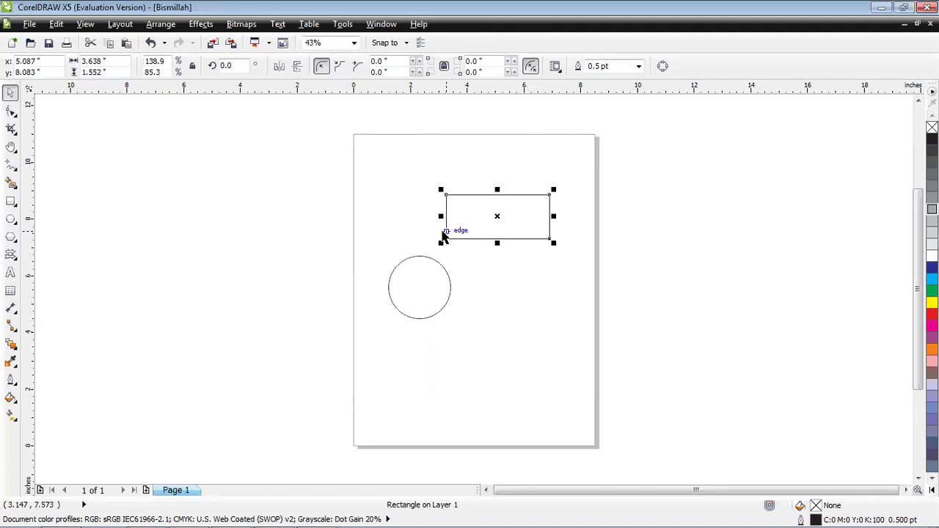
pyautogui.click(497, 221)
pyautogui.doubleClick(445, 234)
pyautogui.click(447, 227)
pyautogui.click(522, 263)
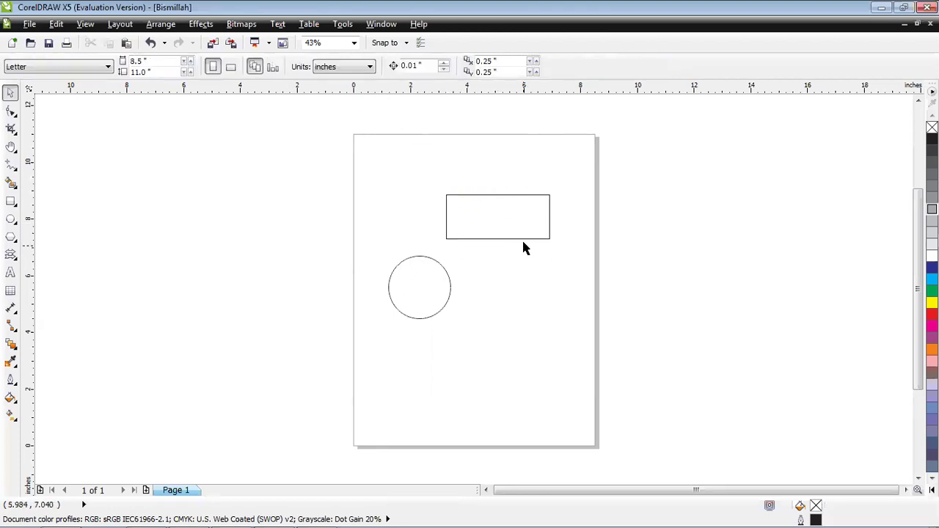
pyautogui.click(523, 238)
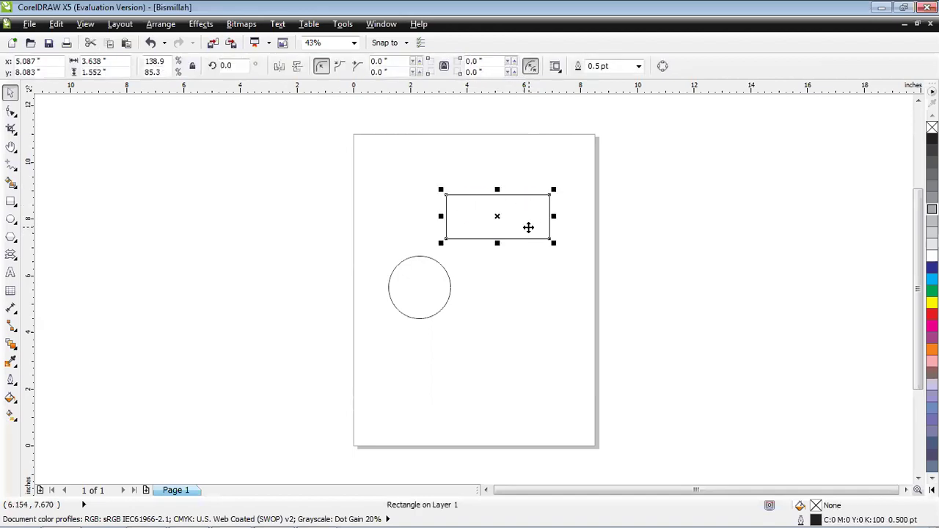
pyautogui.click(530, 229)
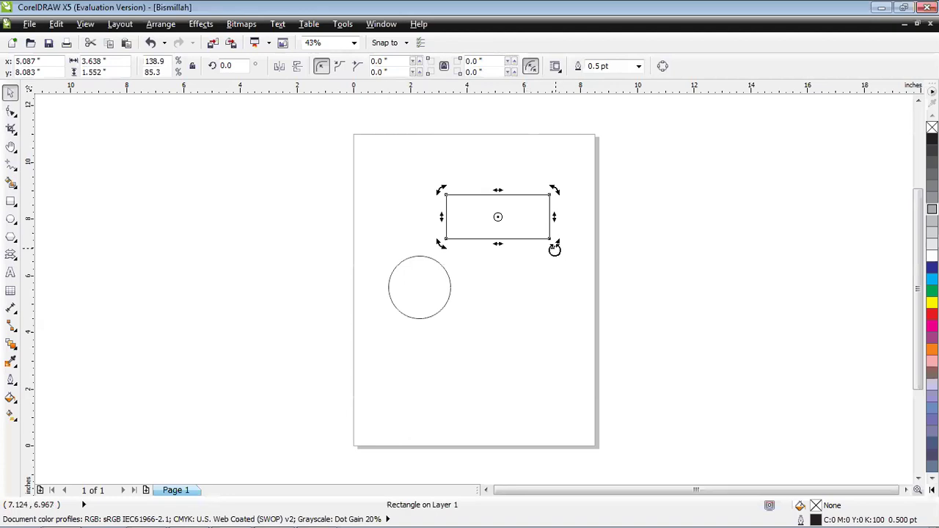
pyautogui.moveTo(555, 249); pyautogui.dragTo(372, 147)
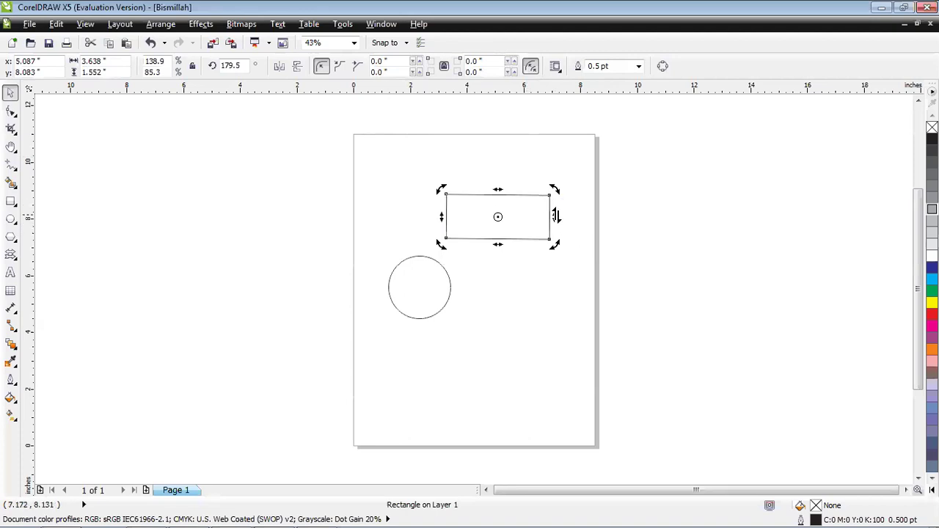
pyautogui.moveTo(556, 215); pyautogui.dragTo(554, 182)
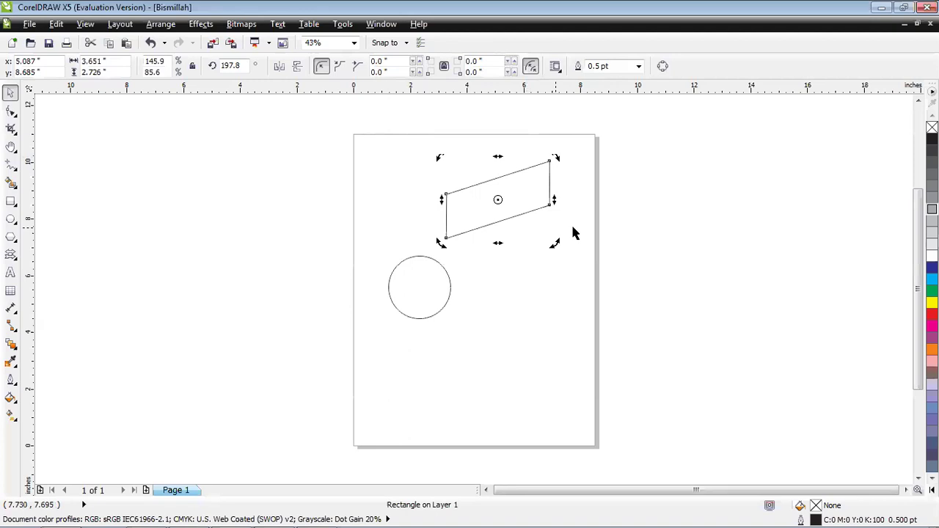
pyautogui.hotkey('ctrl', 'z')
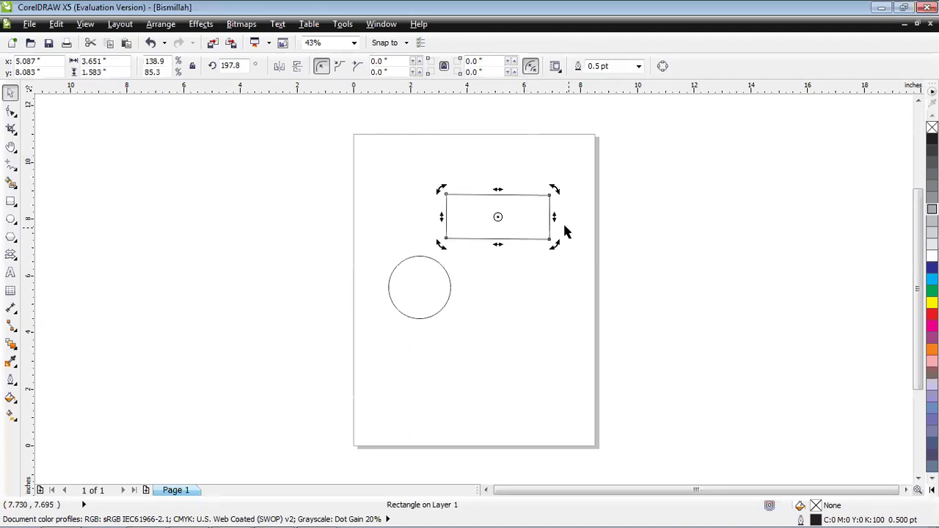
pyautogui.moveTo(555, 192); pyautogui.dragTo(568, 170)
pyautogui.hotkey('ctrl', 'z')
pyautogui.hotkey('ctrl', 'z')
# Zoom in on the shapes and nudge the rectangle slightly down and right
pyautogui.press('z')
pyautogui.moveTo(369, 173); pyautogui.dragTo(569, 328)
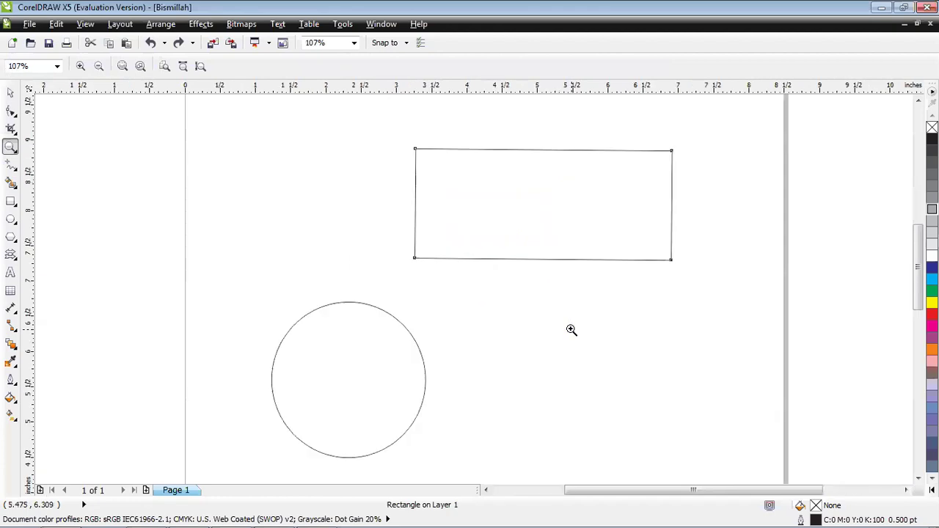
pyautogui.click(11, 93)
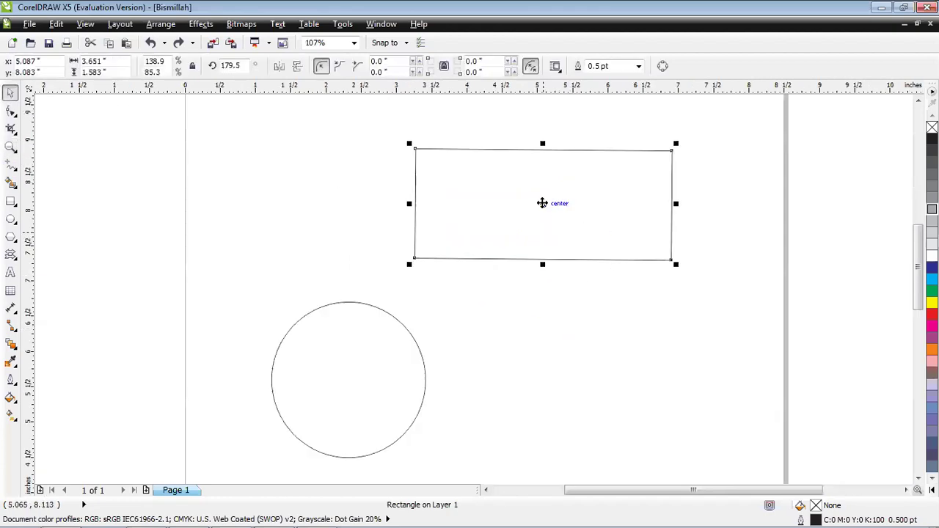
pyautogui.moveTo(541, 204); pyautogui.dragTo(548, 235)
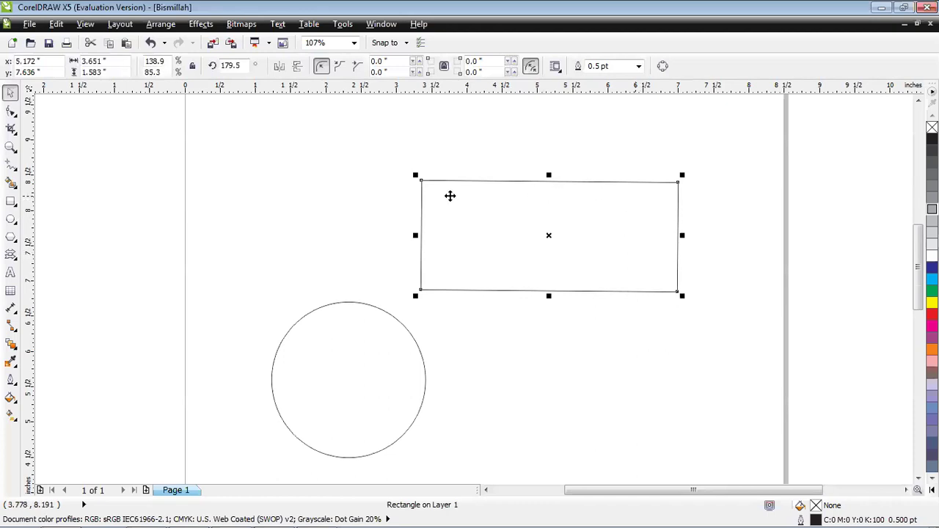
# Skew the rectangle along its left and right sides, then undo both skews
pyautogui.click(450, 196)
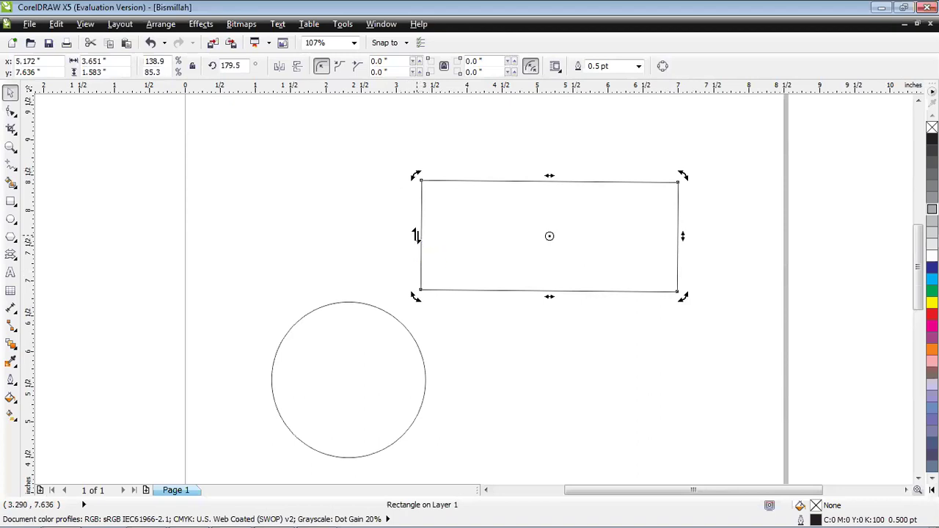
pyautogui.moveTo(416, 236); pyautogui.dragTo(471, 280)
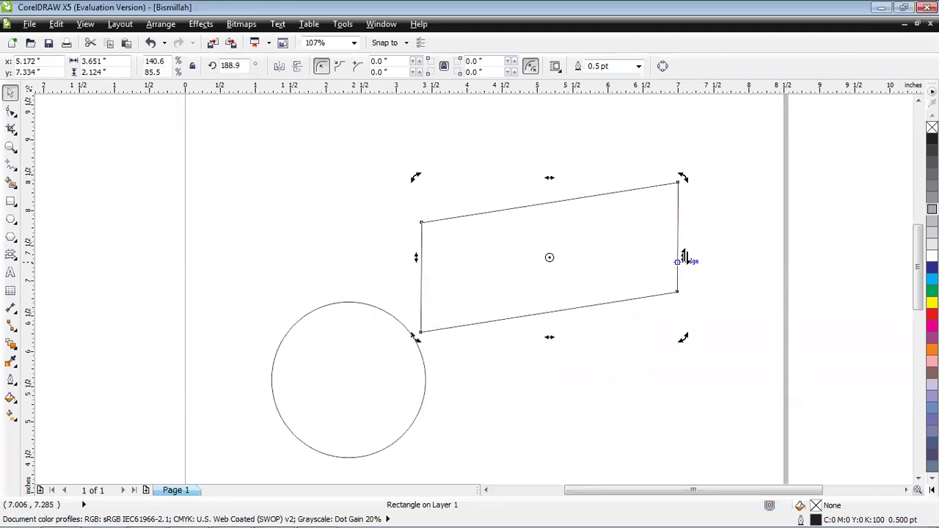
pyautogui.moveTo(678, 258); pyautogui.dragTo(669, 375)
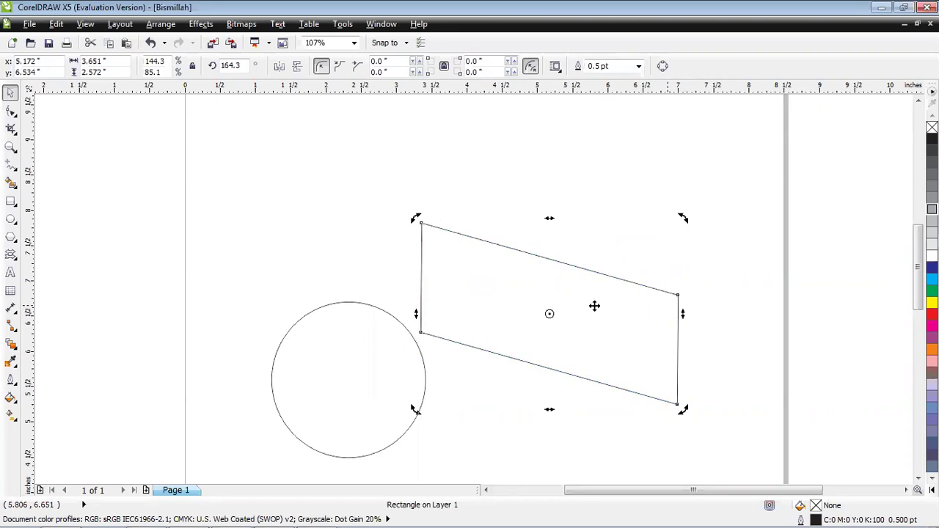
pyautogui.hotkey('ctrl', 'z')
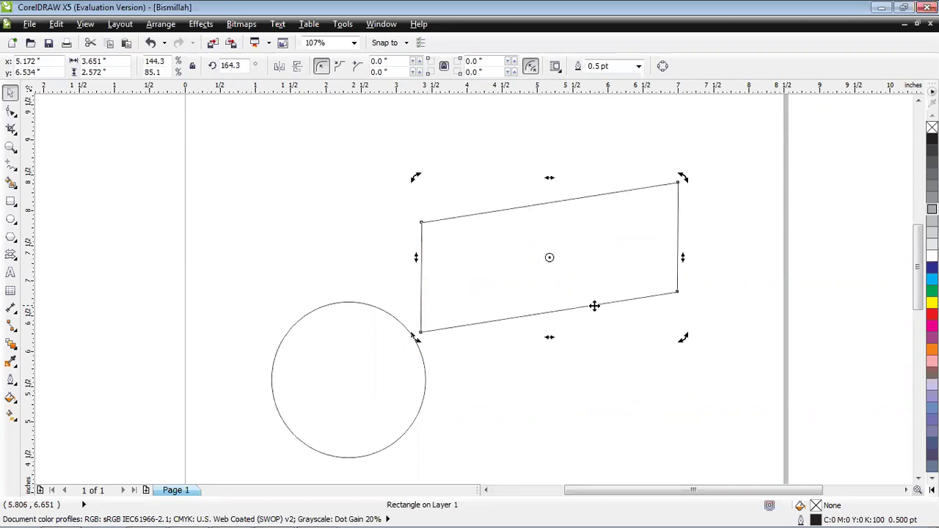
pyautogui.hotkey('ctrl', 'z')
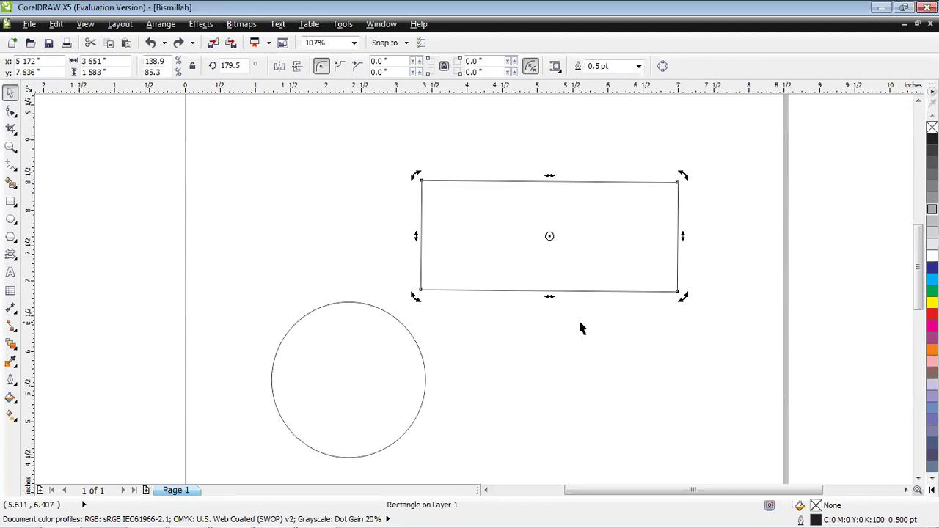
pyautogui.click(138, 171)
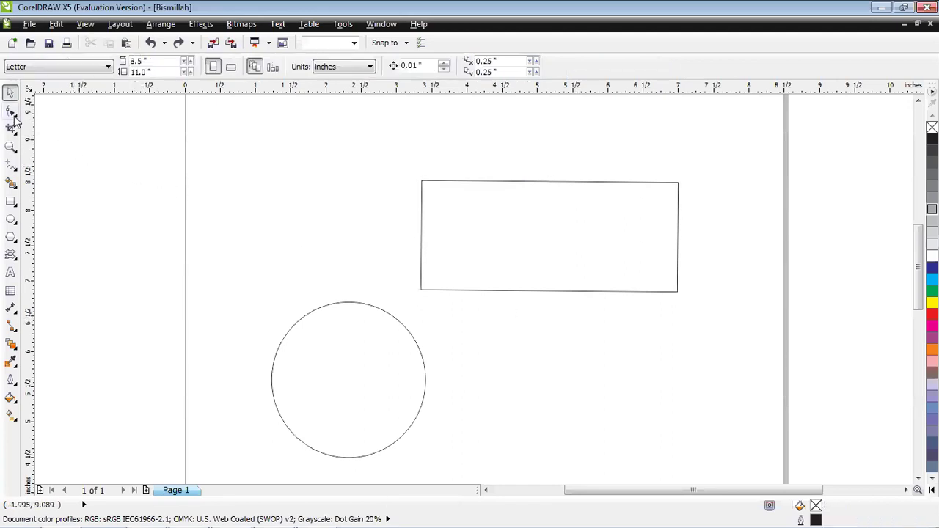
pyautogui.click(562, 291)
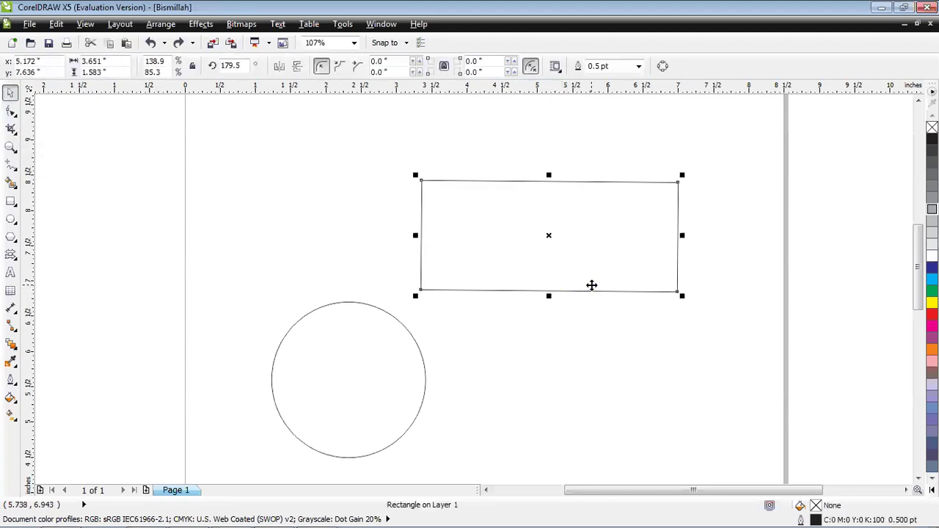